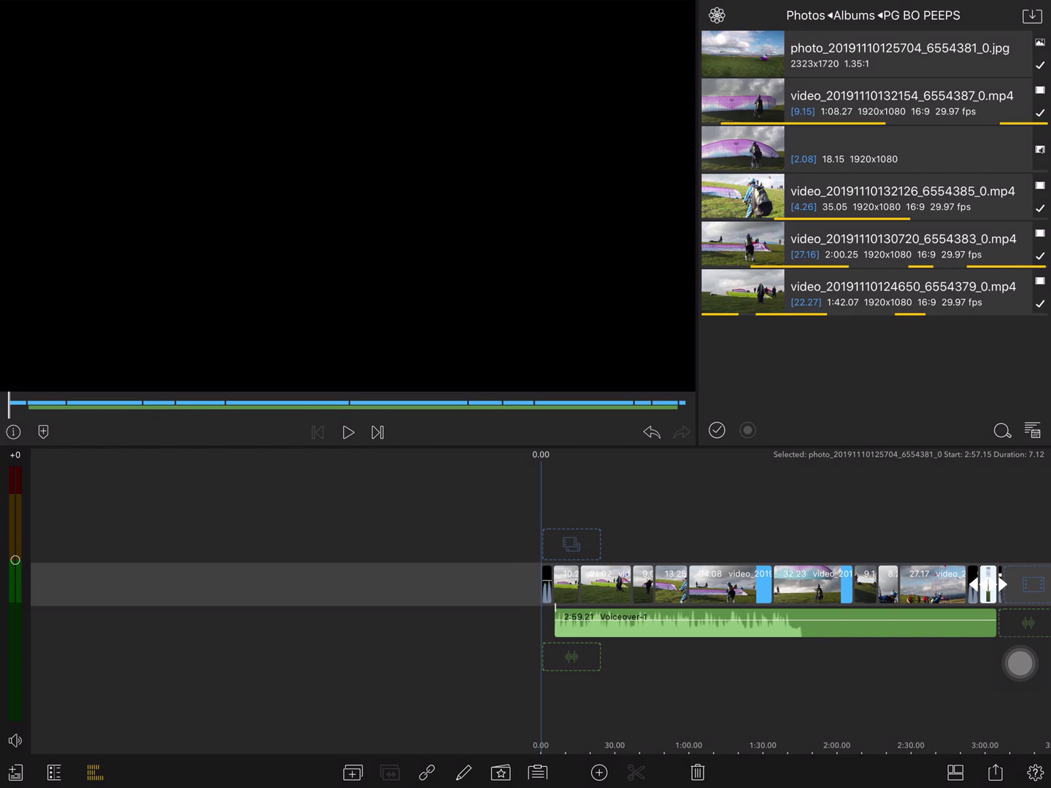
Check the voiceover clip in the audio editor, then select and deselect the dandelion clip
double_click(776, 623)
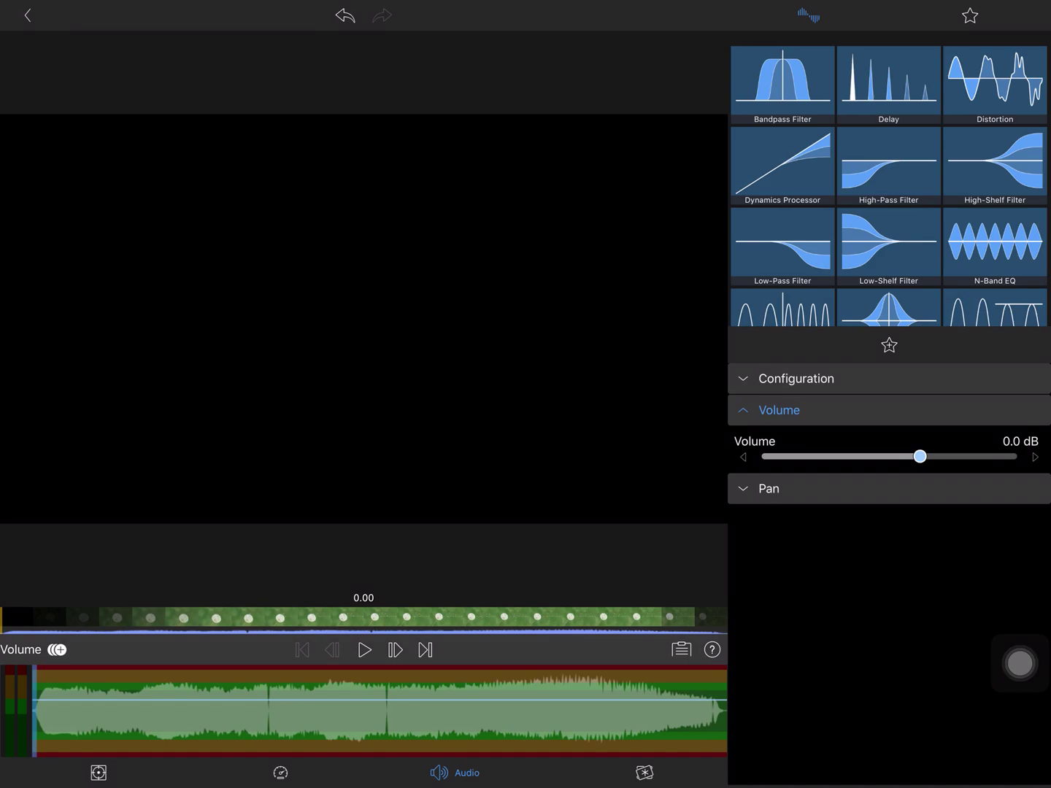
left_click(27, 14)
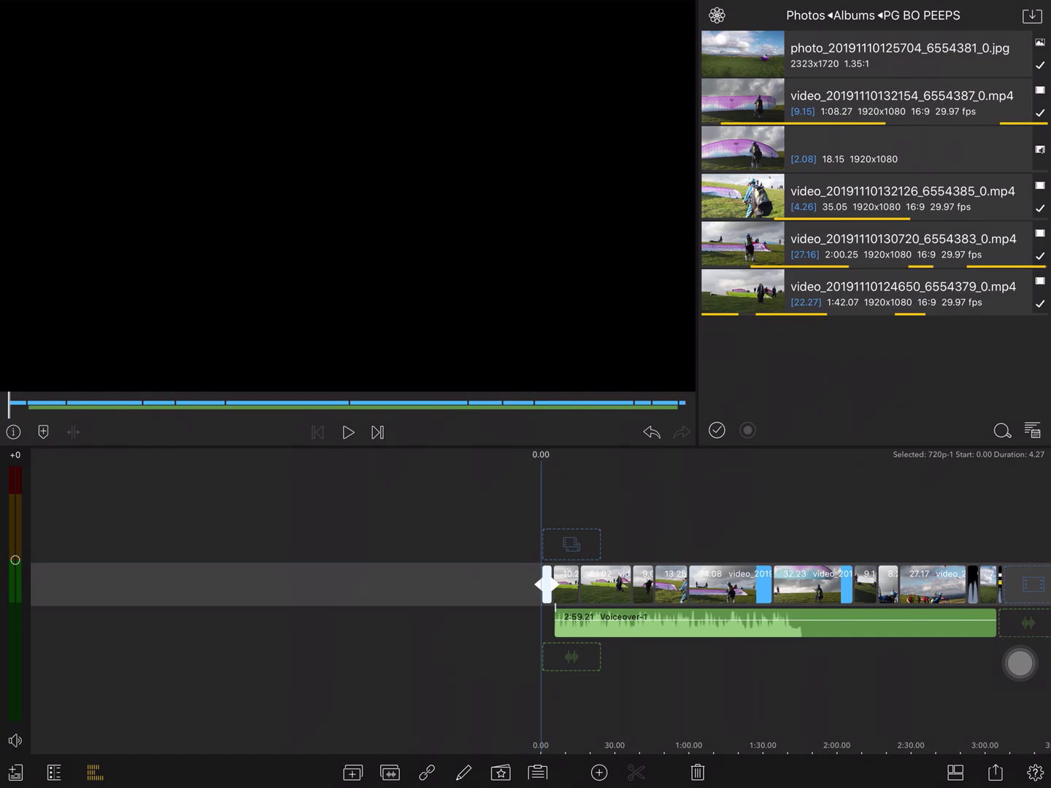
left_click(546, 584)
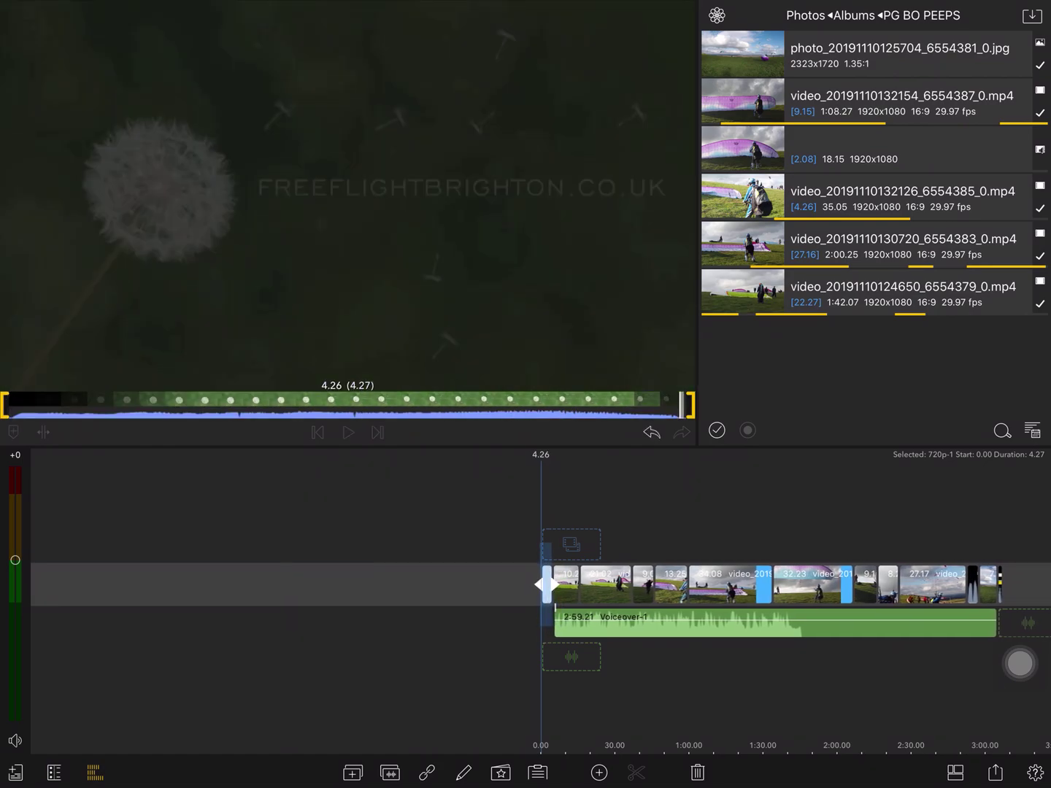
left_click(329, 509)
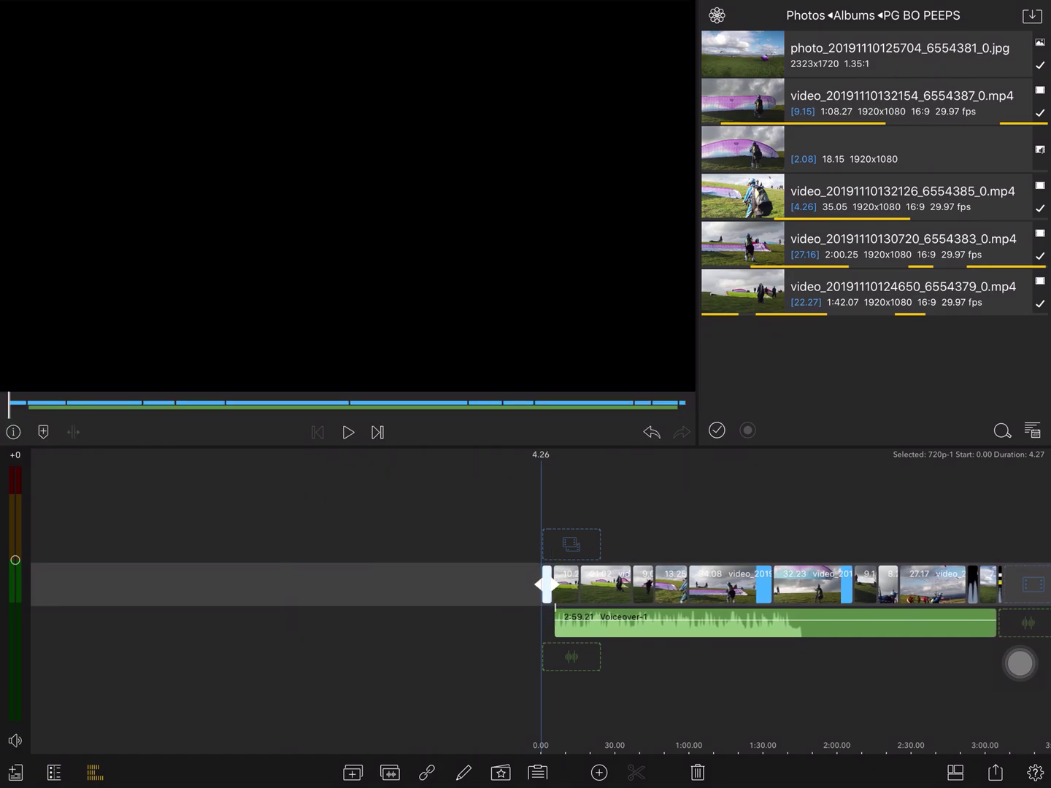
scroll(739, 582, "up", 5)
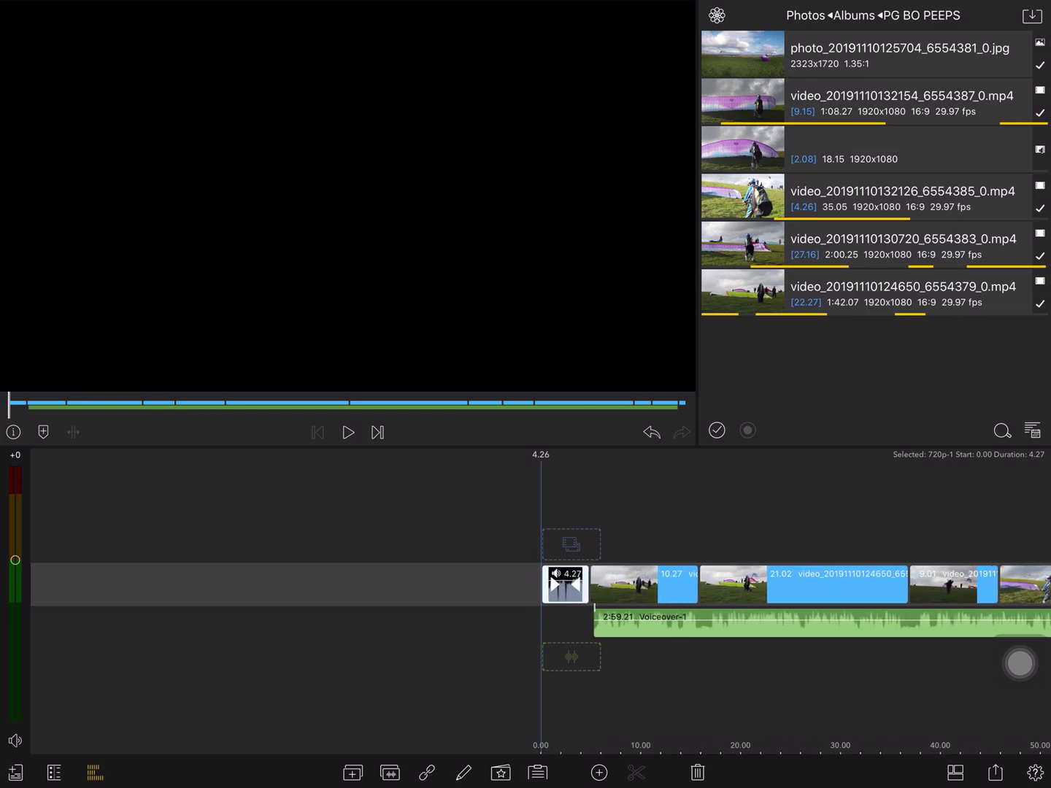
scroll(739, 583, "up", 3)
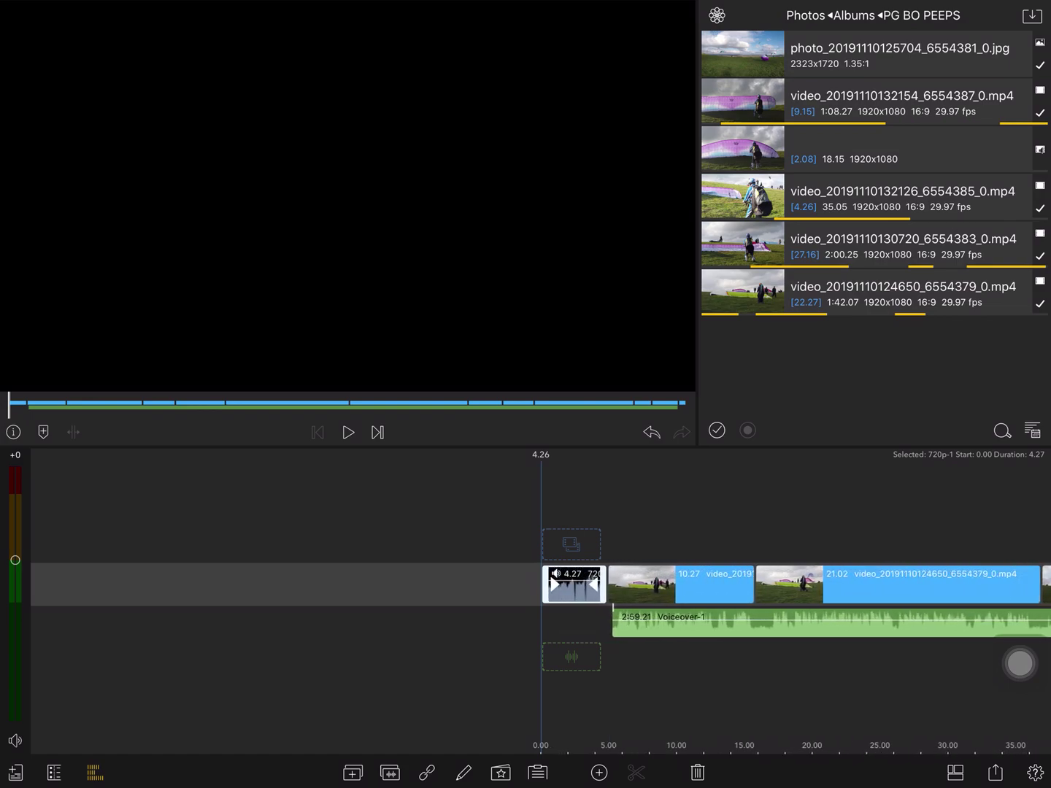
Preview the 4.27-second dandelion intro clip and duplicate it onto an upper video track
left_click_drag(739, 583, 697, 583)
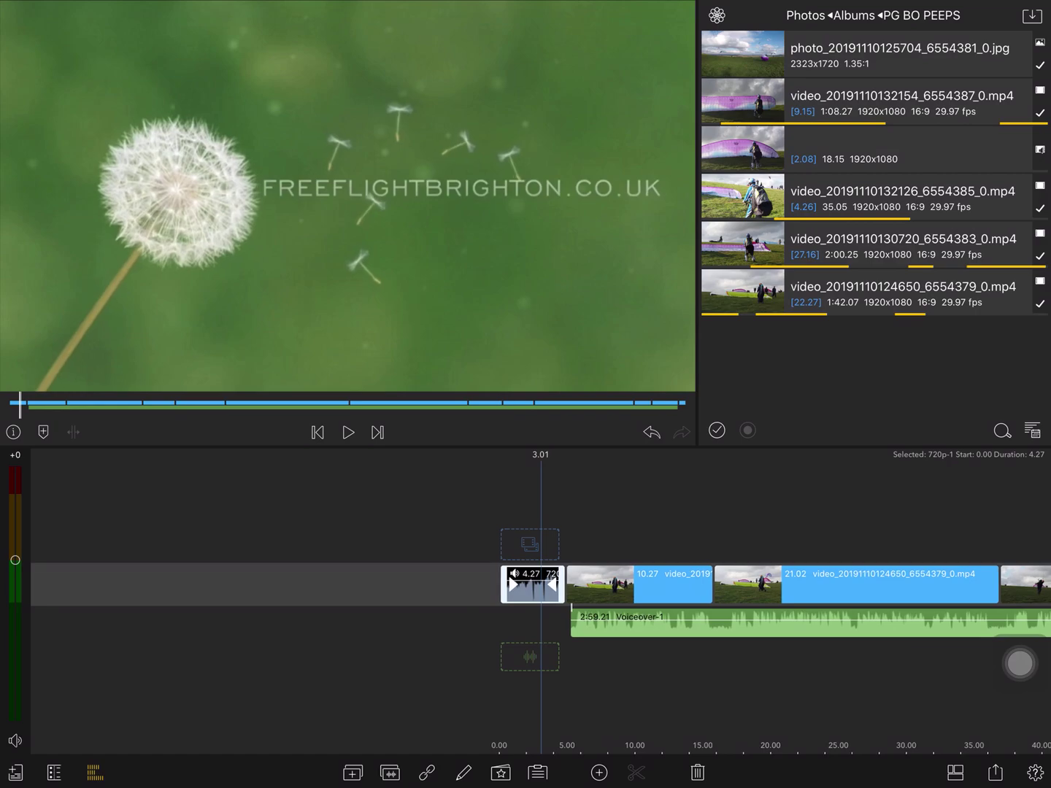
left_click_drag(739, 583, 742, 583)
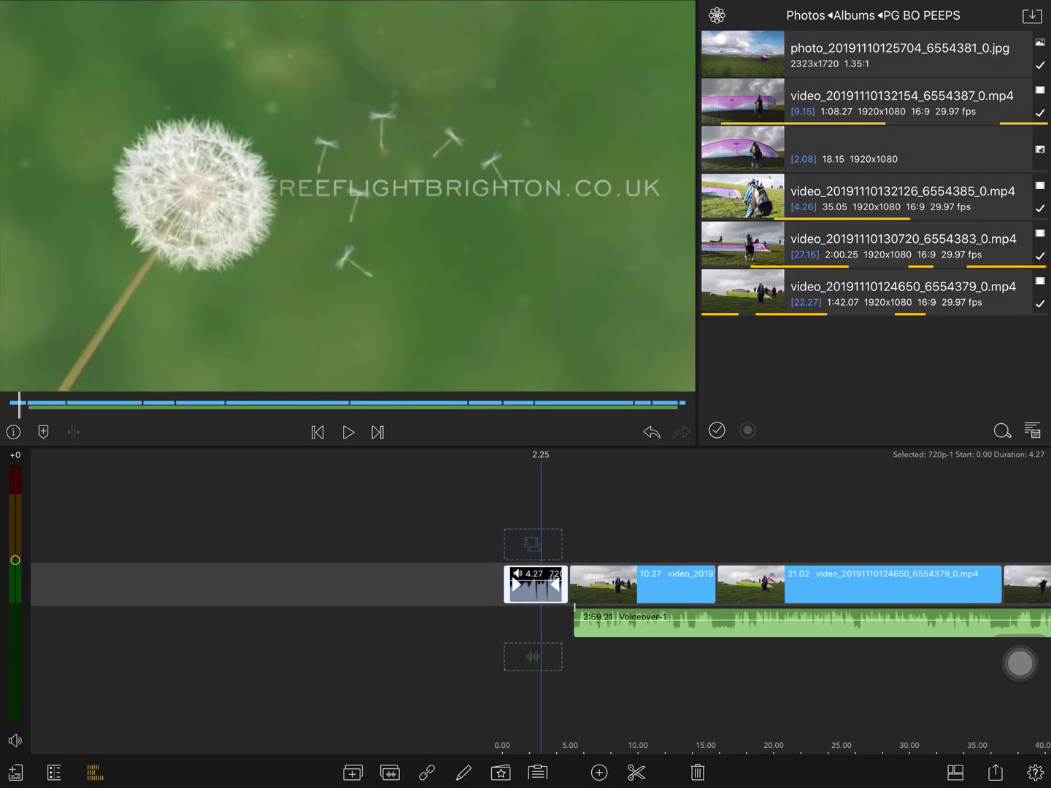
key("ctrl+c")
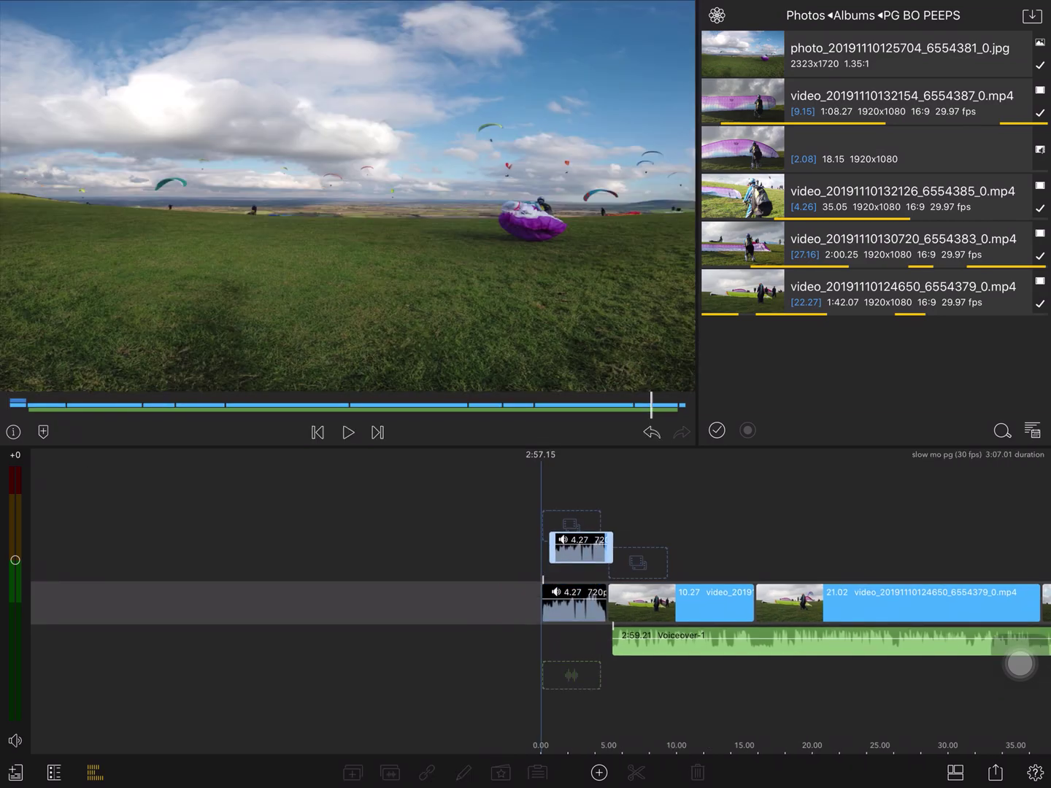
Drag the copied dandelion clip rightward toward the project's end, near 3:04.26
left_click_drag(574, 562, 1034, 558)
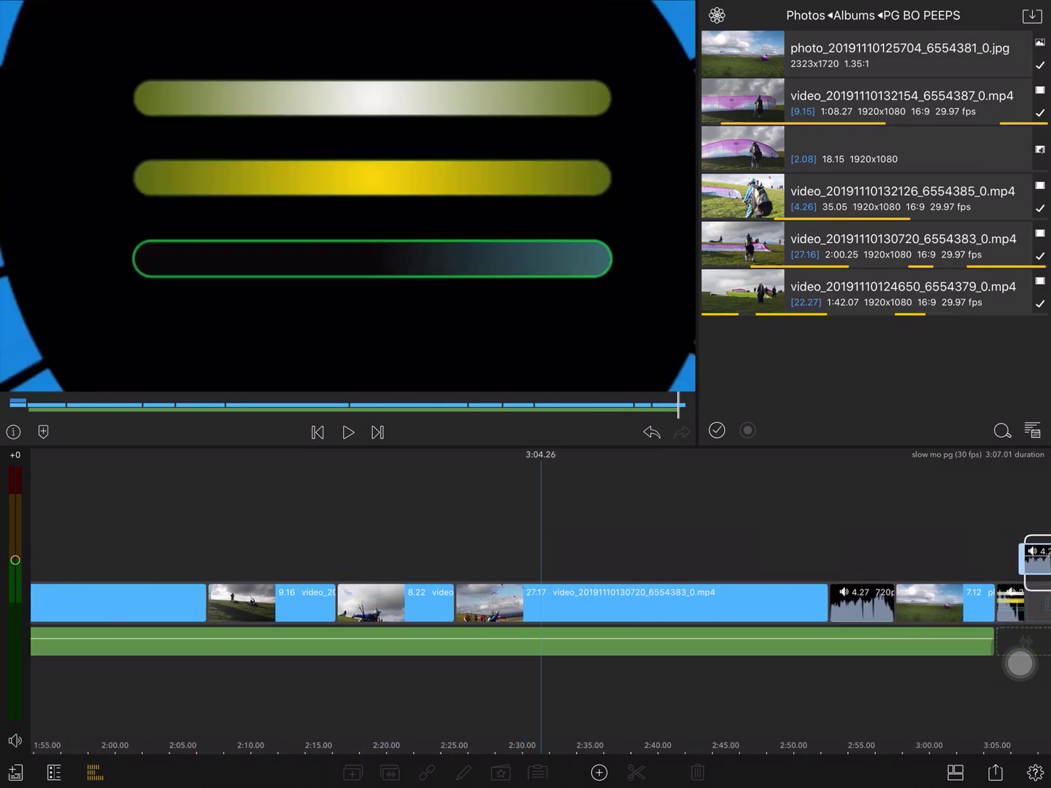
Drop the dandelion copy after the final paragliding clip so it starts at 3:07.01
left_click_drag(1034, 558, 812, 598)
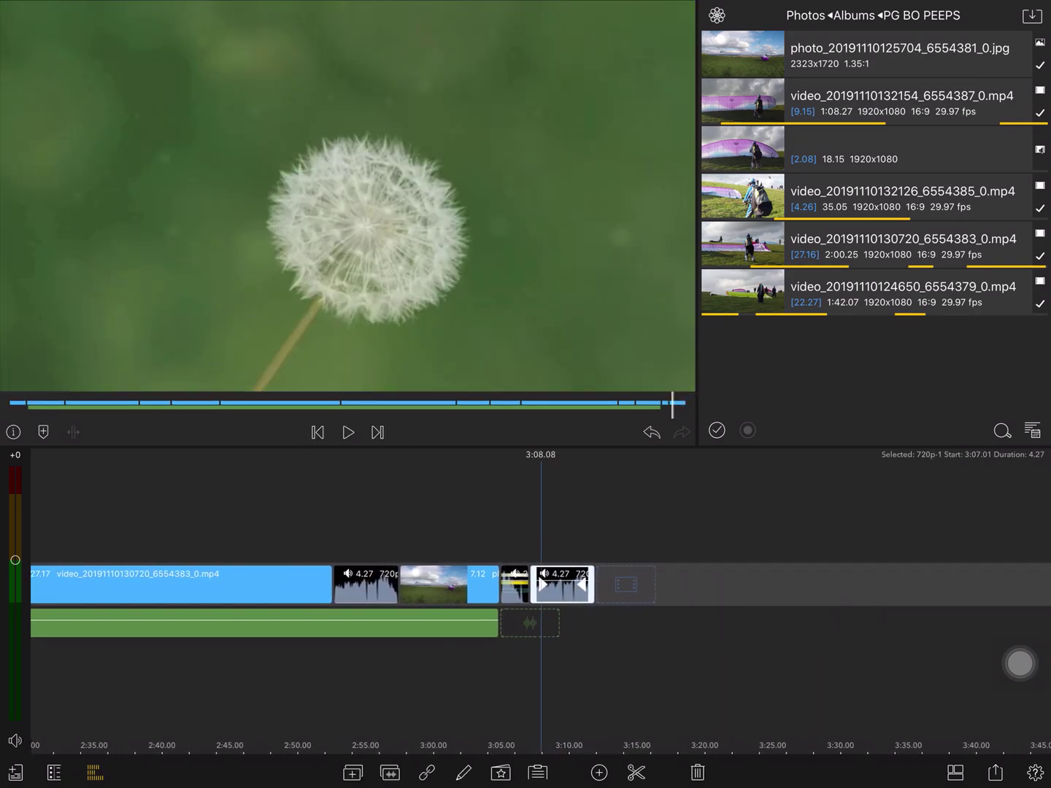
left_click_drag(328, 656, 583, 657)
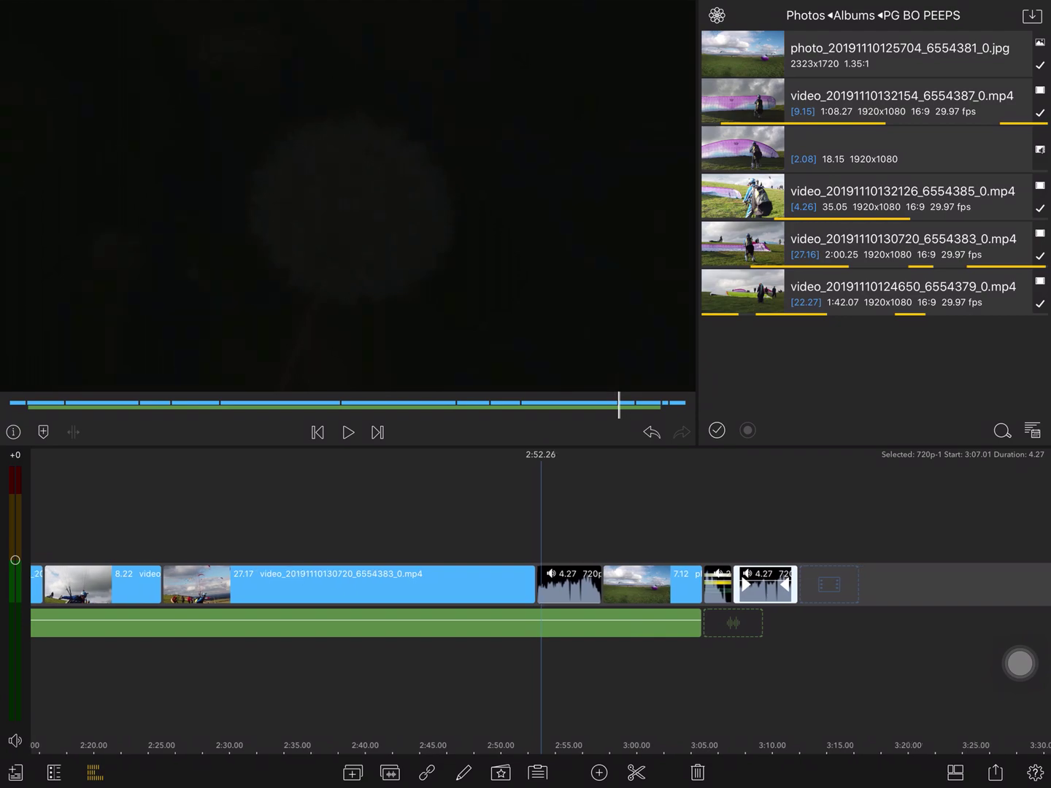